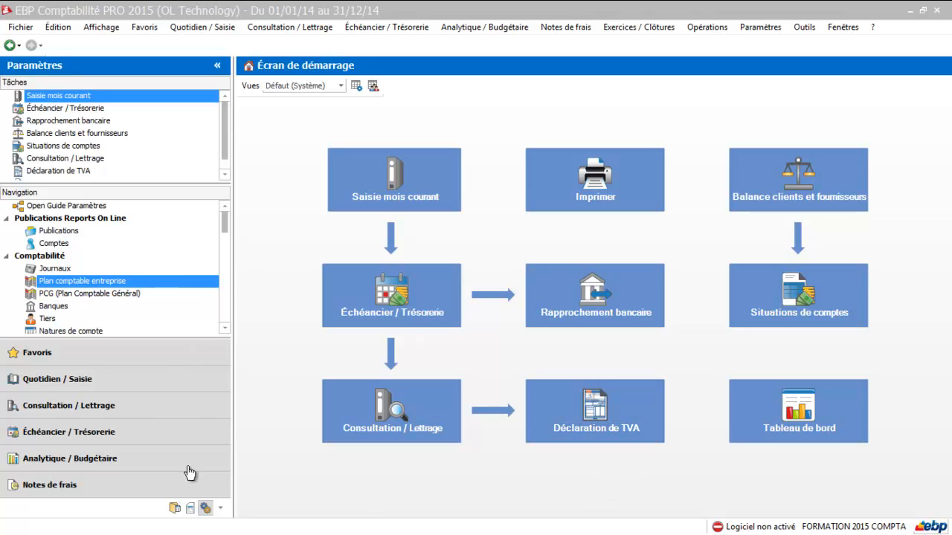
Step: Resize the module list below the navigation tree so that all modules from Favoris to Exercices / Clôtures are listed
drag(178, 339, 177, 273)
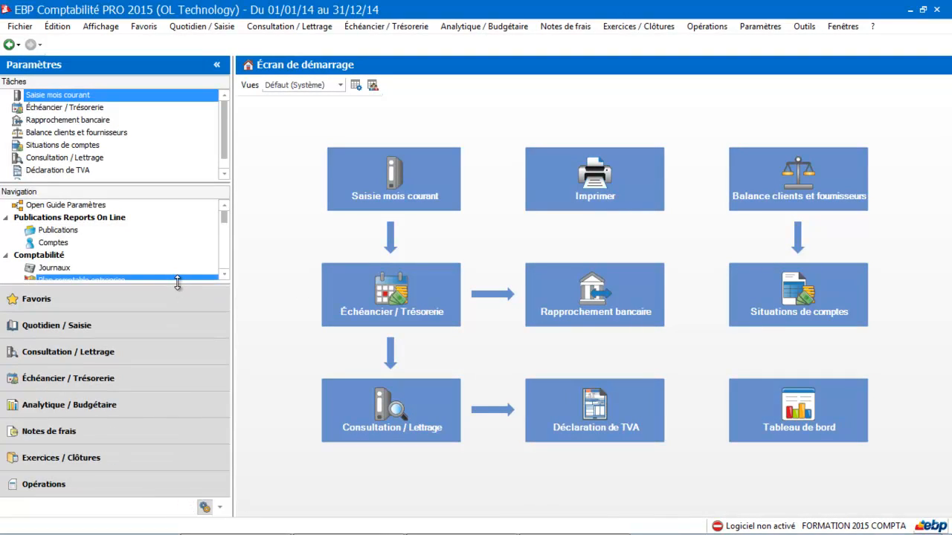
drag(174, 278, 172, 255)
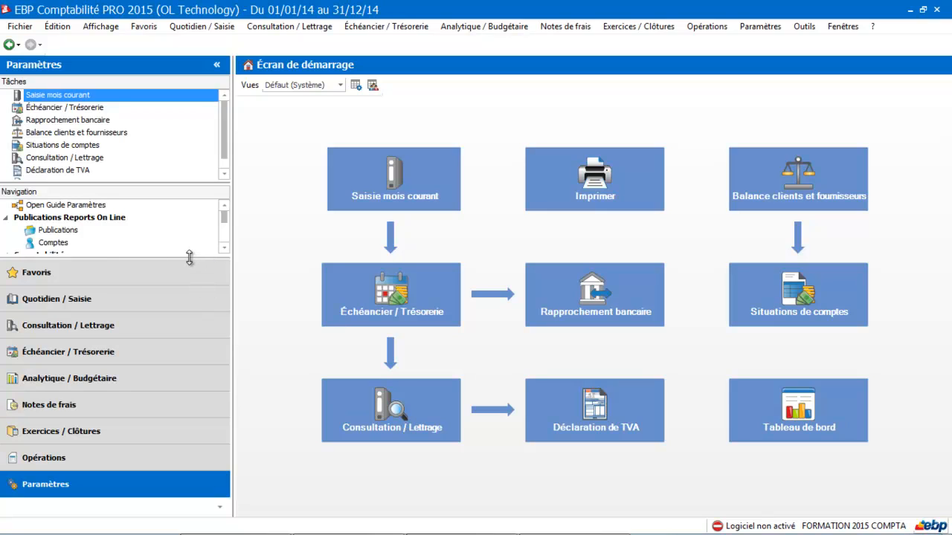
drag(189, 257, 182, 312)
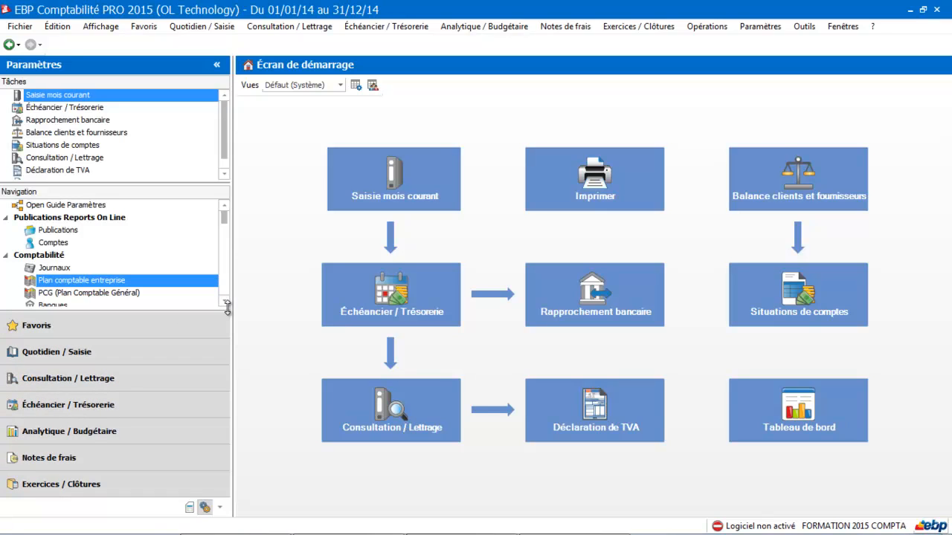
Step: Look through the Paramètres navigation entries and open the Journaux list under Comptabilité
scroll(226, 303, down, 2)
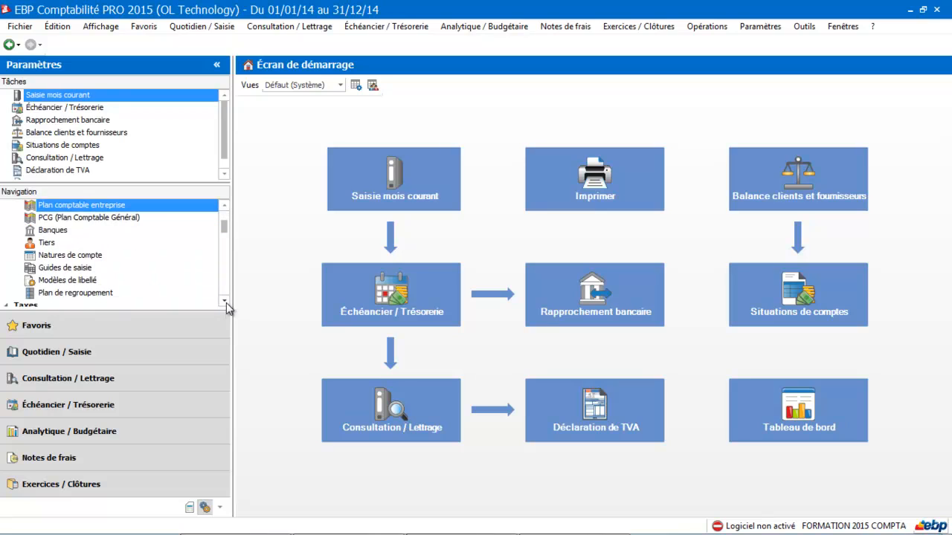
scroll(226, 302, down, 3)
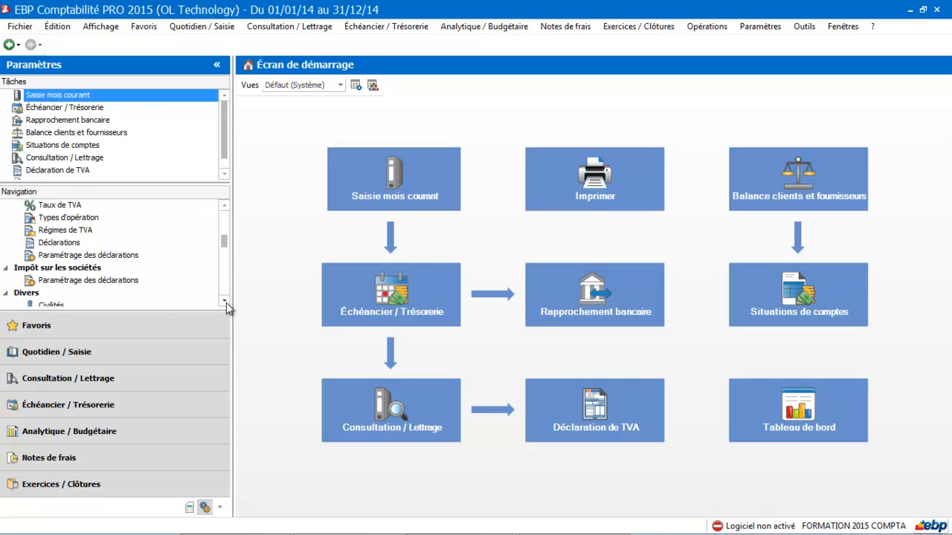
scroll(226, 302, down, 3)
drag(224, 253, 226, 210)
click(62, 253)
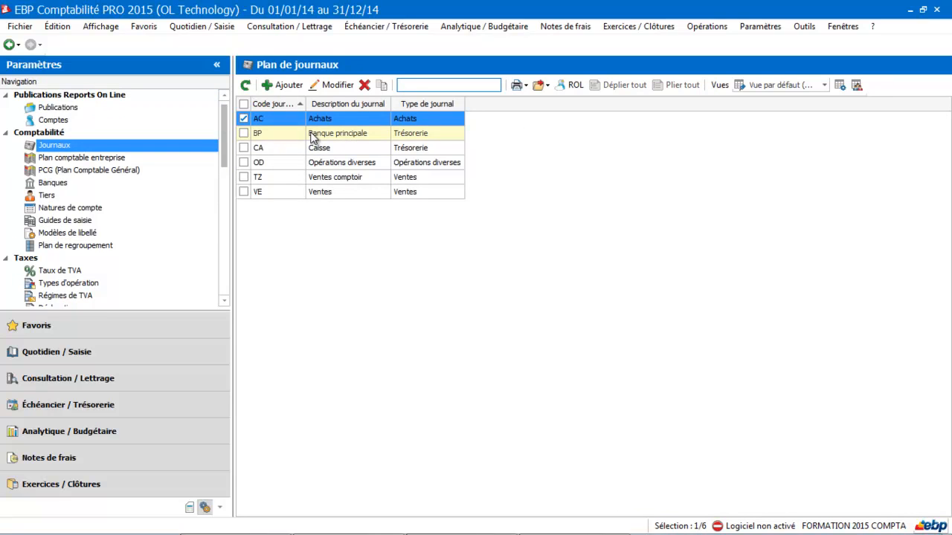
Step: Open the Achats journal (AC) and review its unauthorised account roots and entry options
click(269, 113)
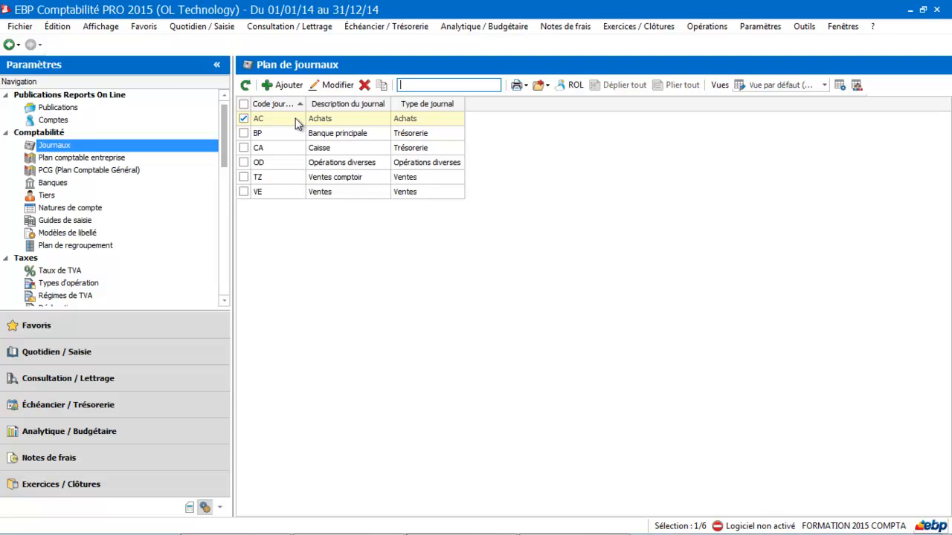
double_click(297, 121)
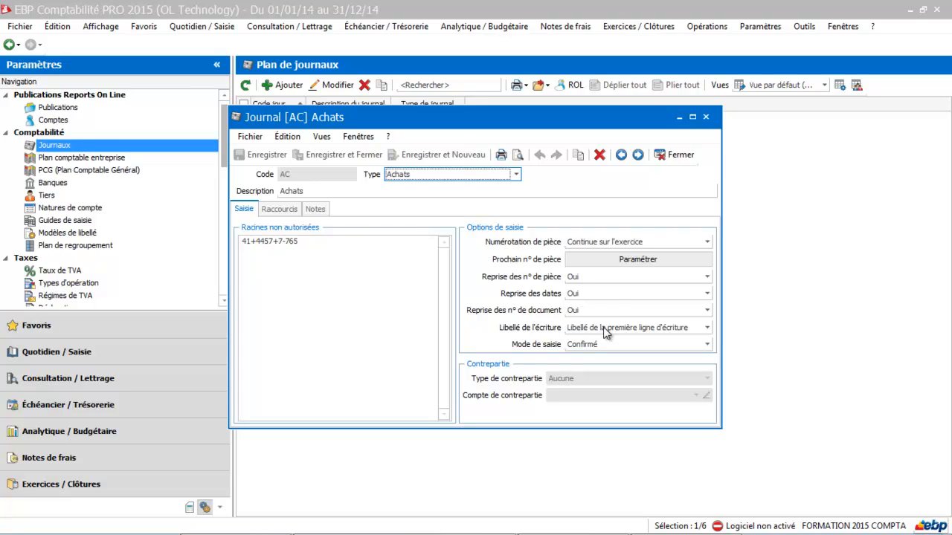
click(376, 158)
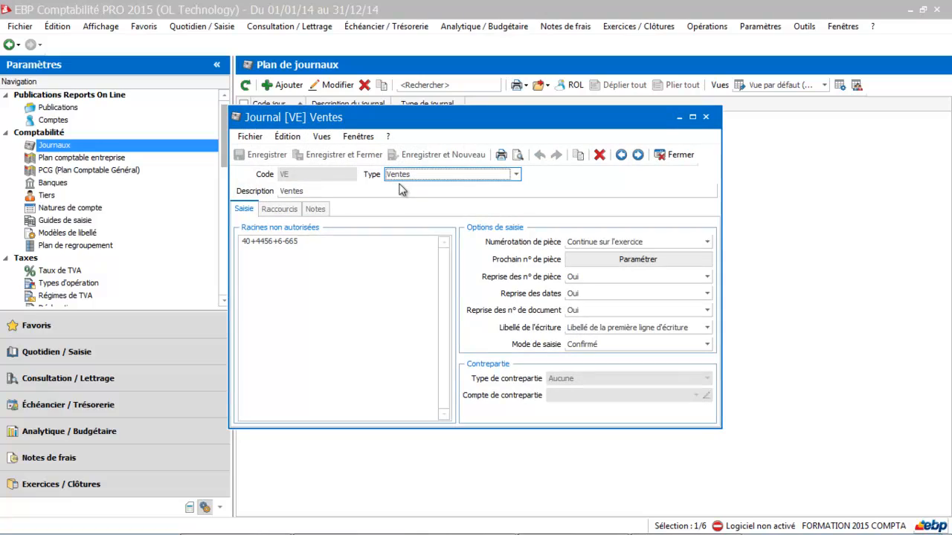
Step: Set the piece numbering of the Ventes journal (VE) to Manuelle, then save and close the journal
click(592, 243)
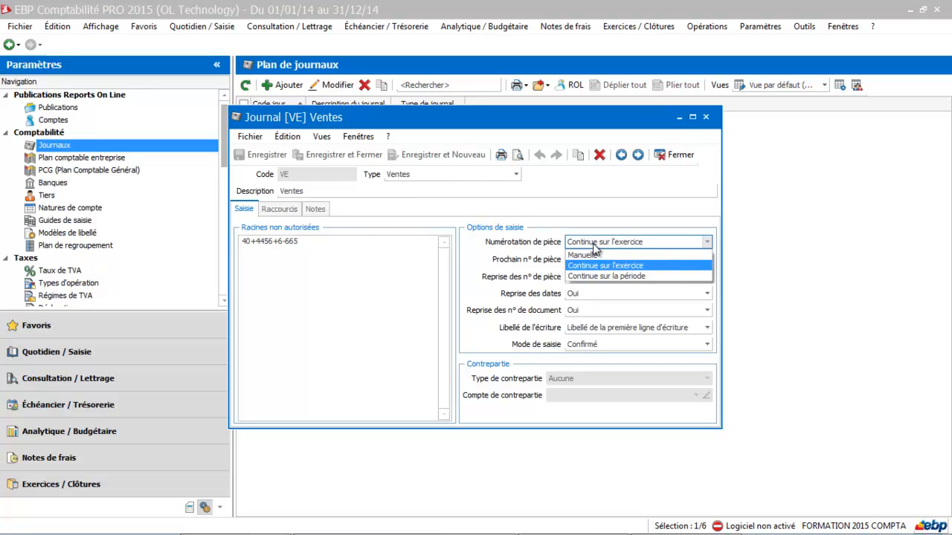
click(592, 255)
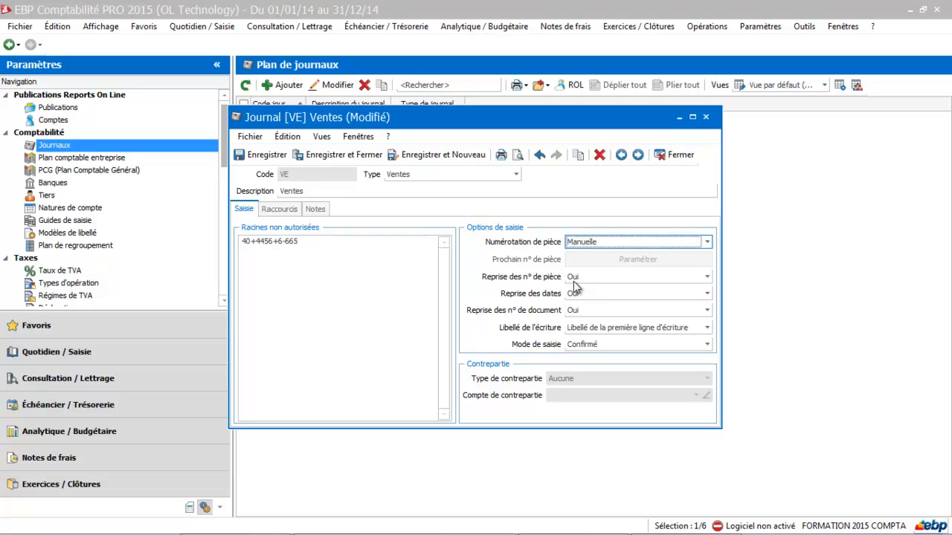
click(339, 154)
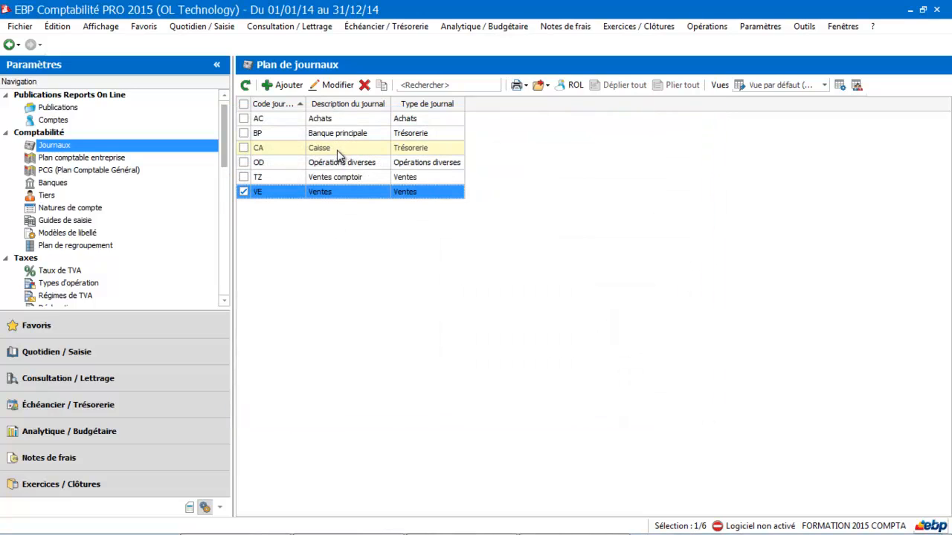
Step: Open the Banque principale journal (BP), review its numbering and counterpart settings, and close it
click(336, 139)
double_click(337, 139)
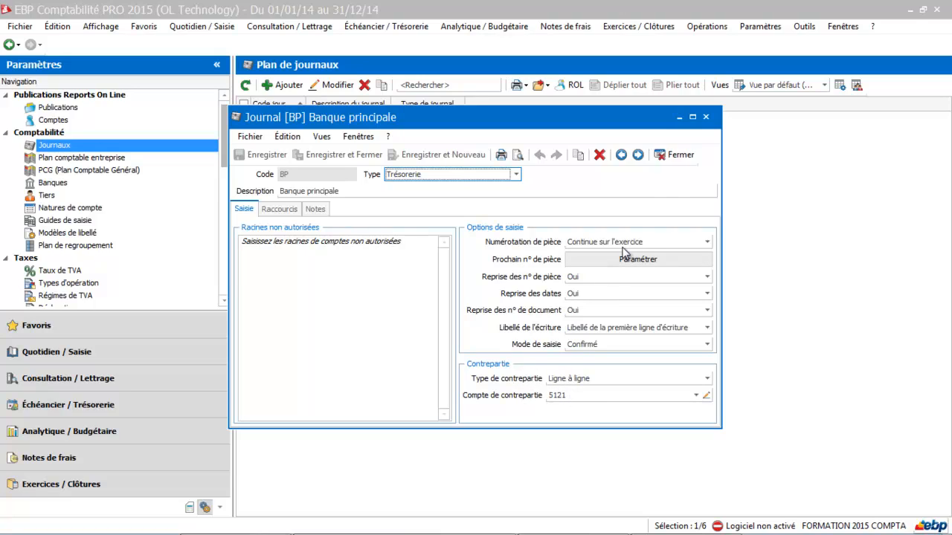
click(684, 159)
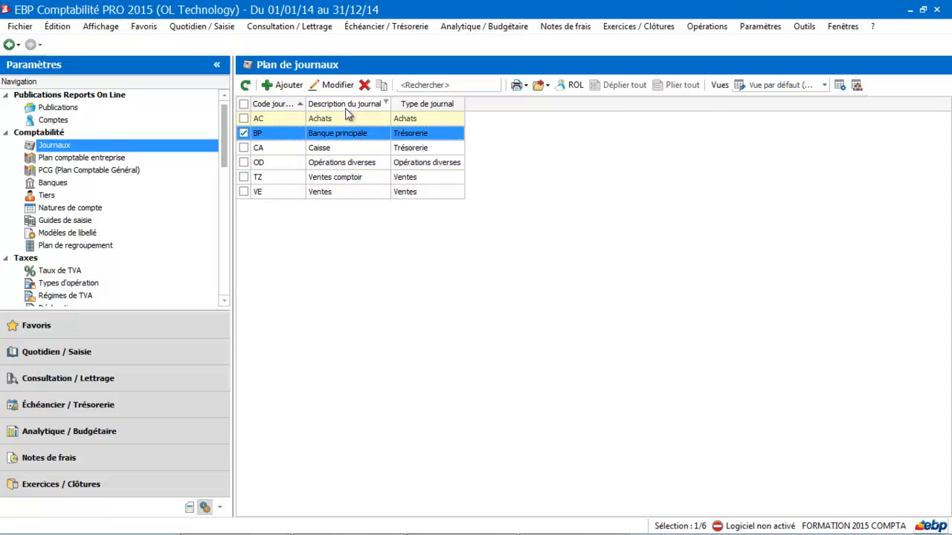
Step: Start a new journal with the code BPA and the type Trésorerie
click(293, 85)
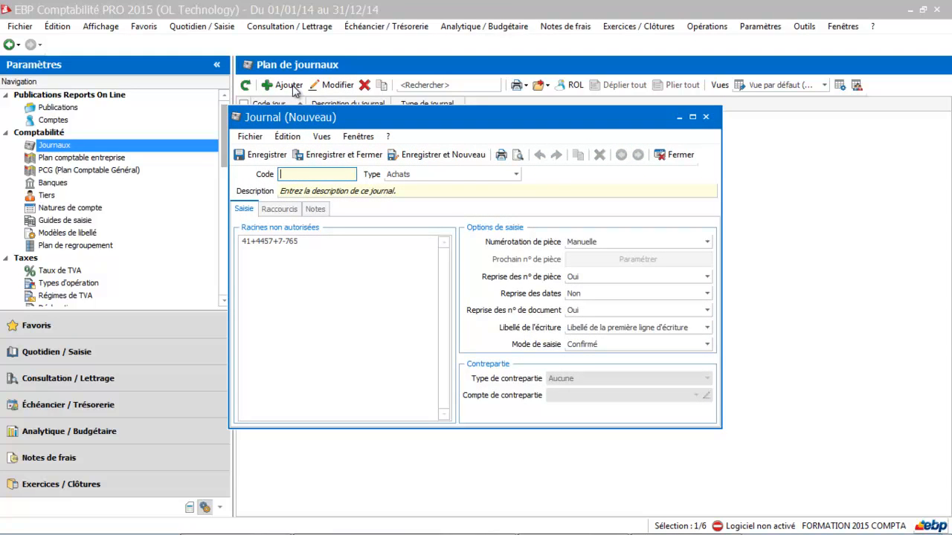
text(BPA)
key(Tab)
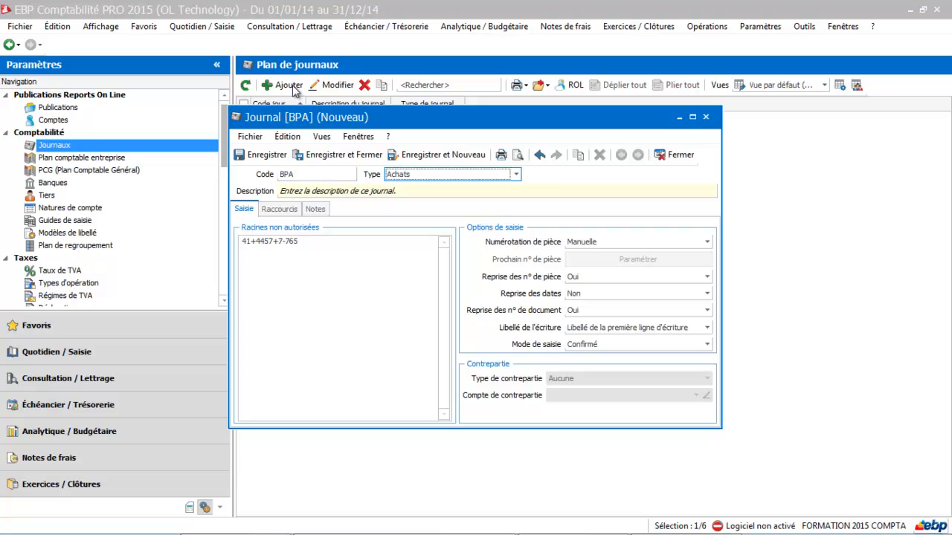
click(515, 174)
click(455, 209)
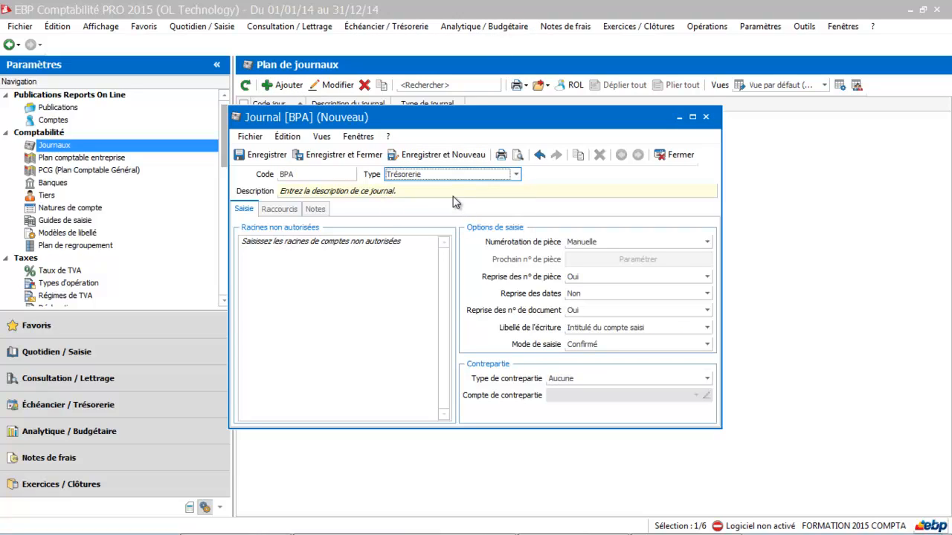
Step: Describe the BPA journal as "Banque populaire" and set its piece numbering to Continue sur l'exercice
click(450, 192)
text(Banque )
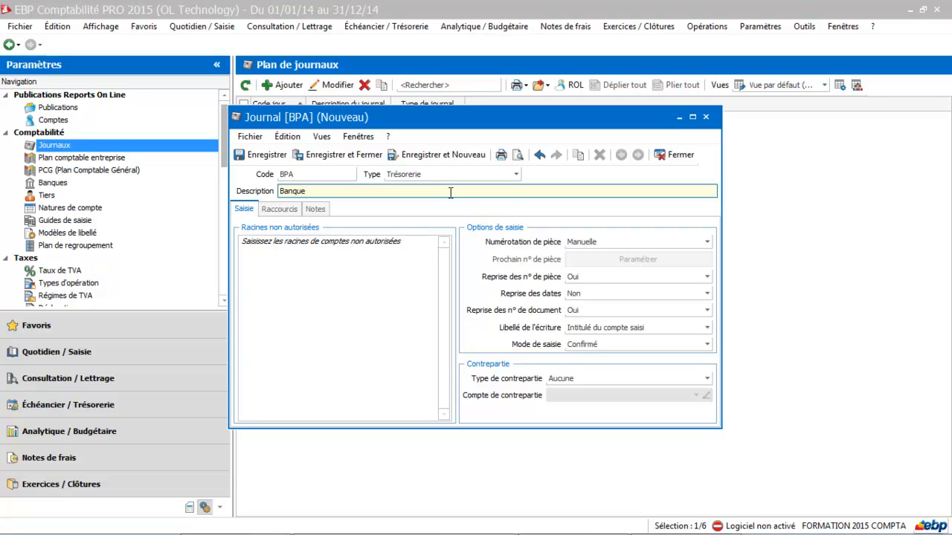
text(populaire)
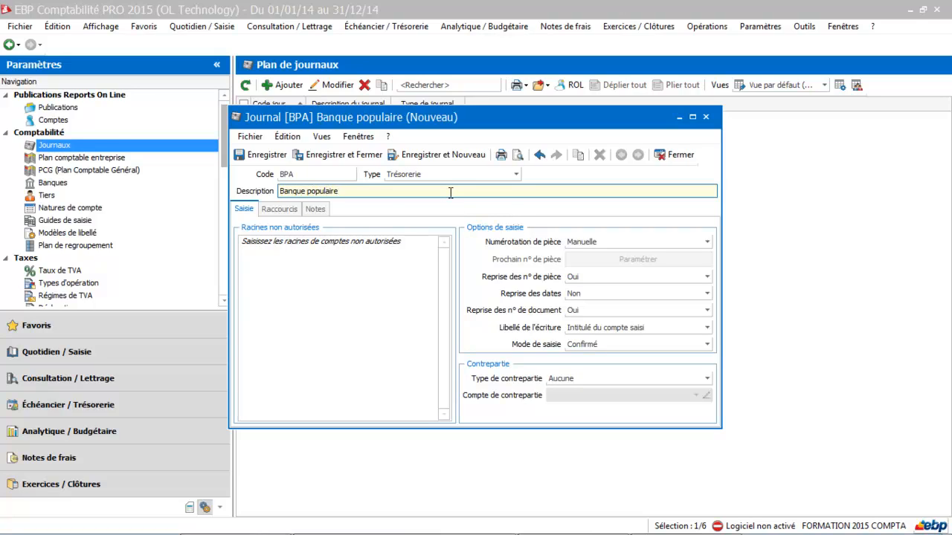
key(Tab)
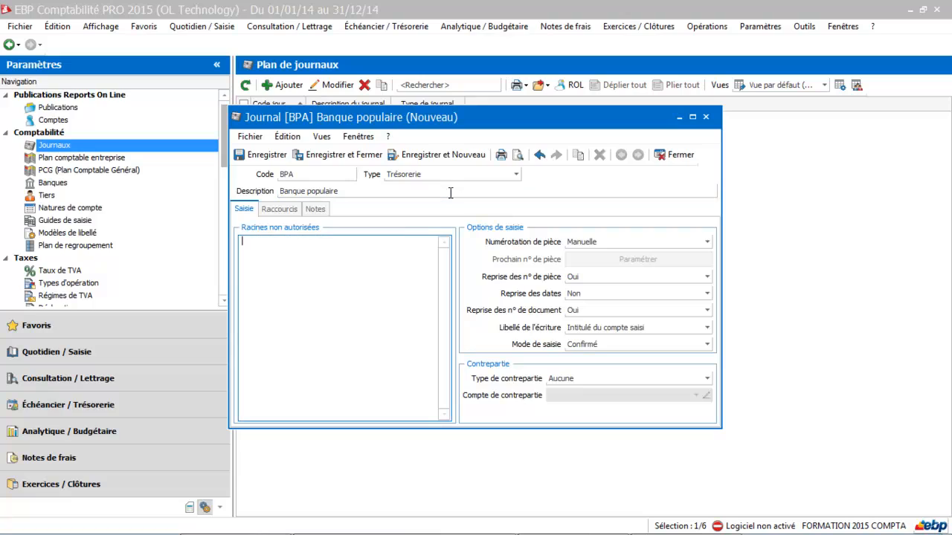
click(628, 242)
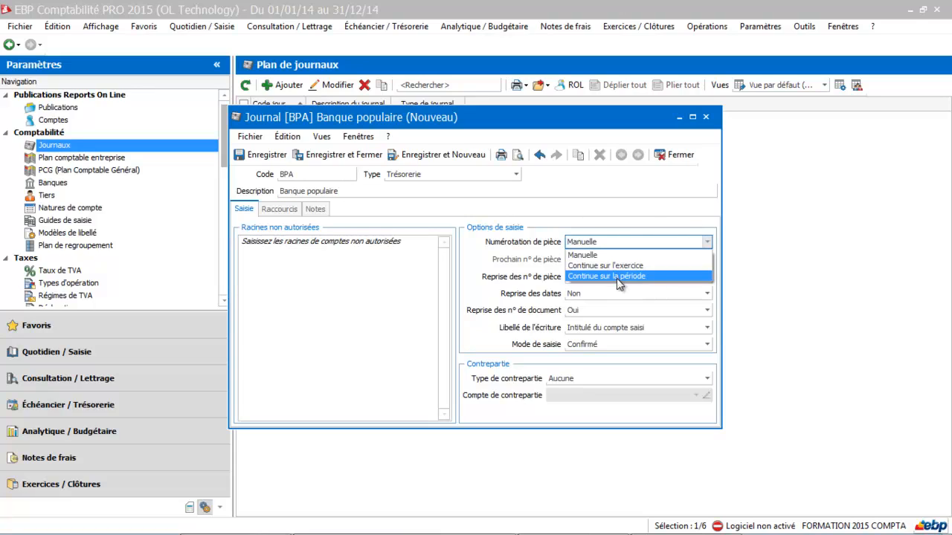
click(623, 265)
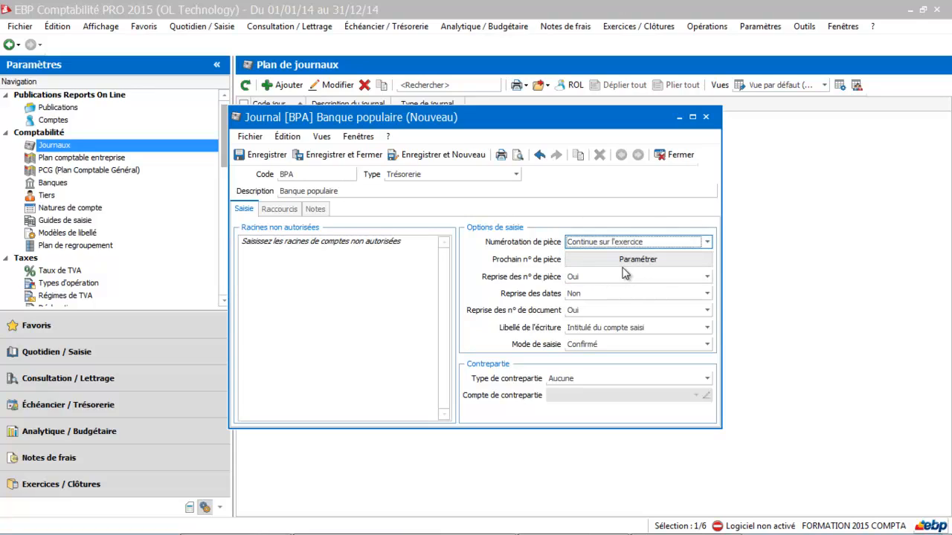
Step: Set the BPA journal's counterpart to Ligne à ligne on account 5122, then save and close the journal
click(586, 380)
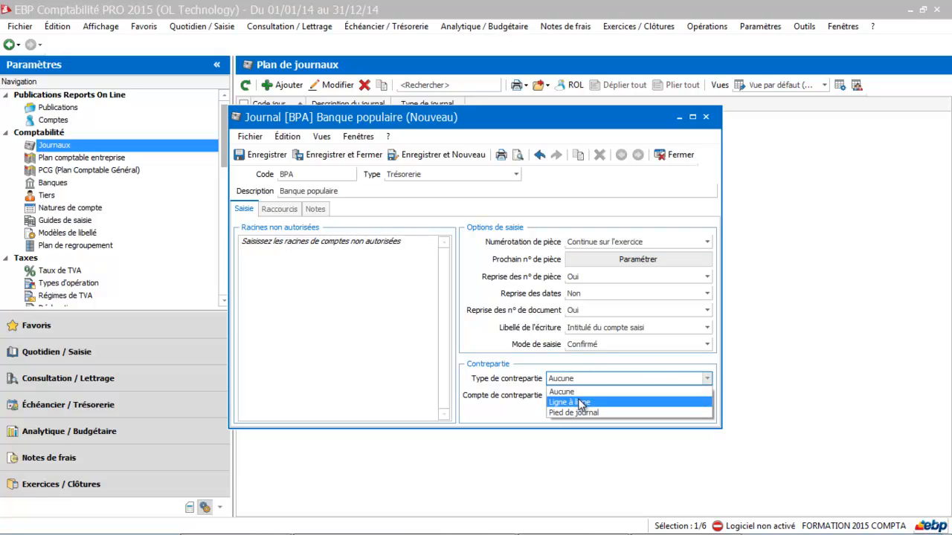
click(579, 399)
click(580, 396)
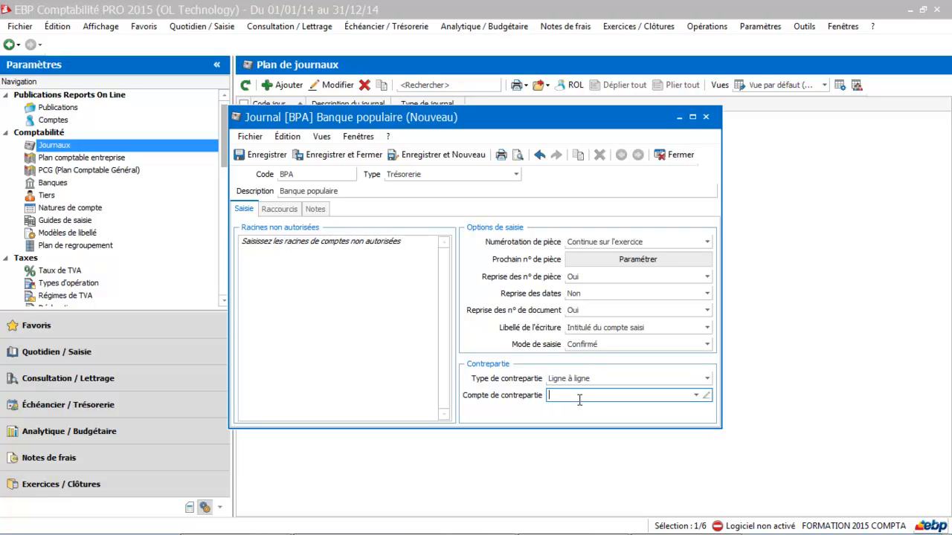
text(512)
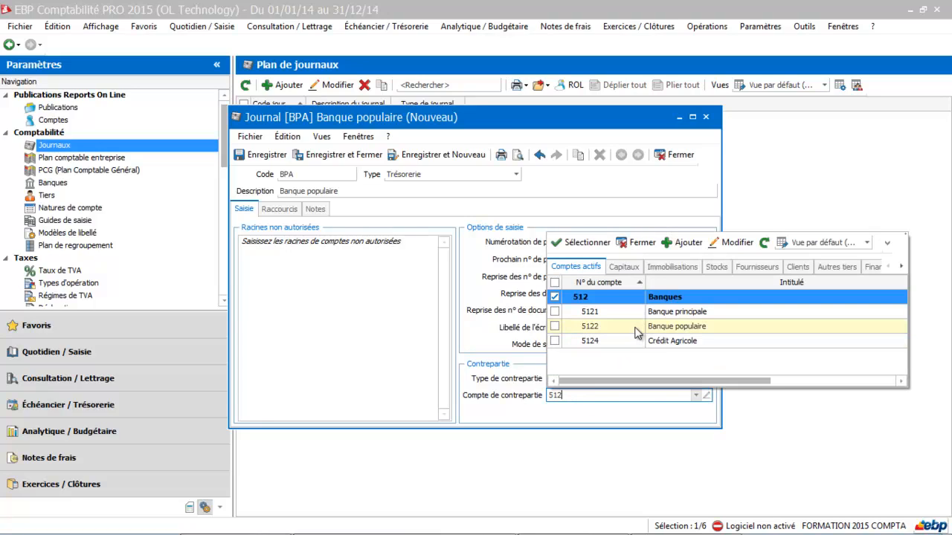
click(635, 327)
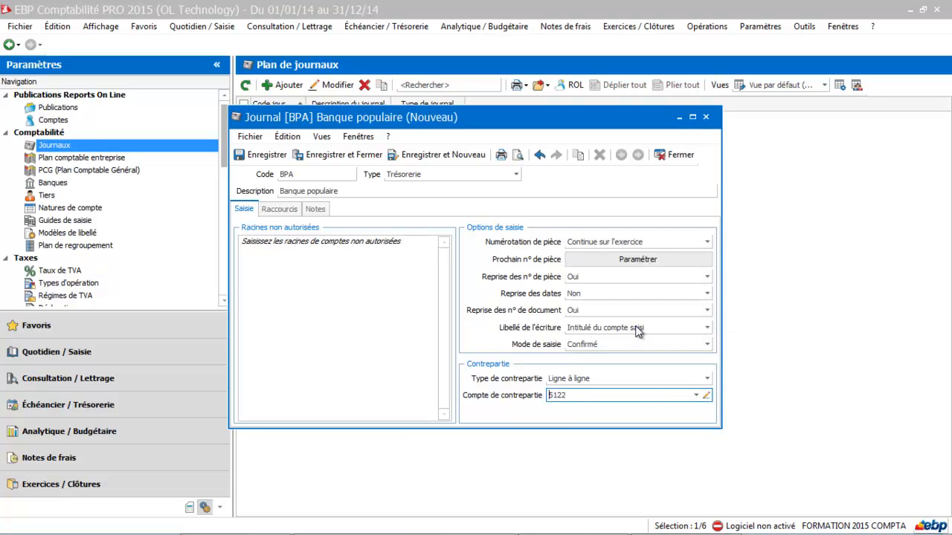
click(352, 159)
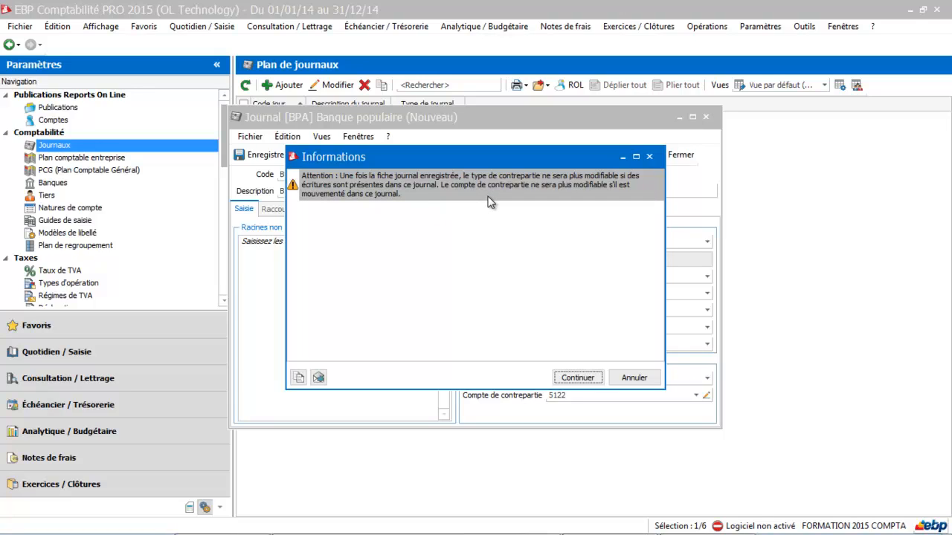
click(575, 377)
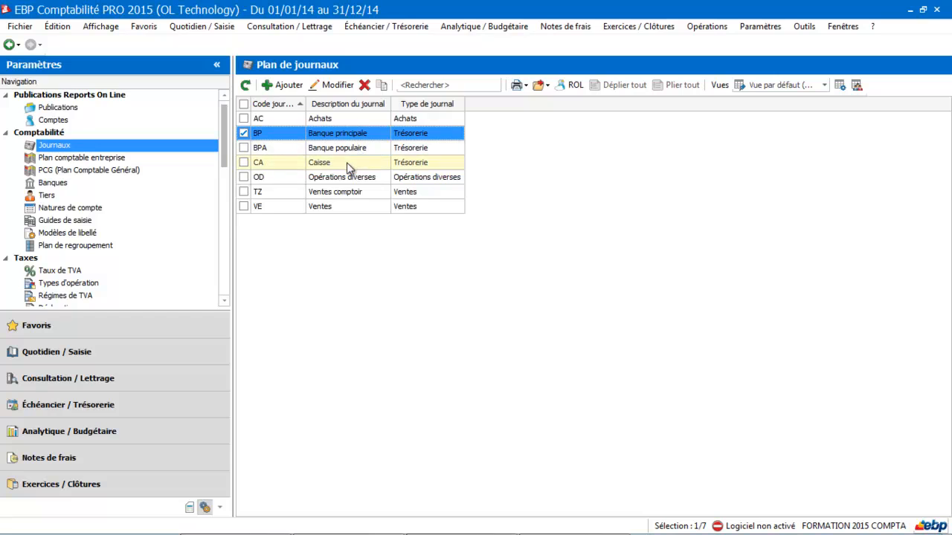
Step: Review the settings of the Caisse (CA) and Opérations diverses (OD) journals, closing each one without changes
click(345, 163)
double_click(345, 162)
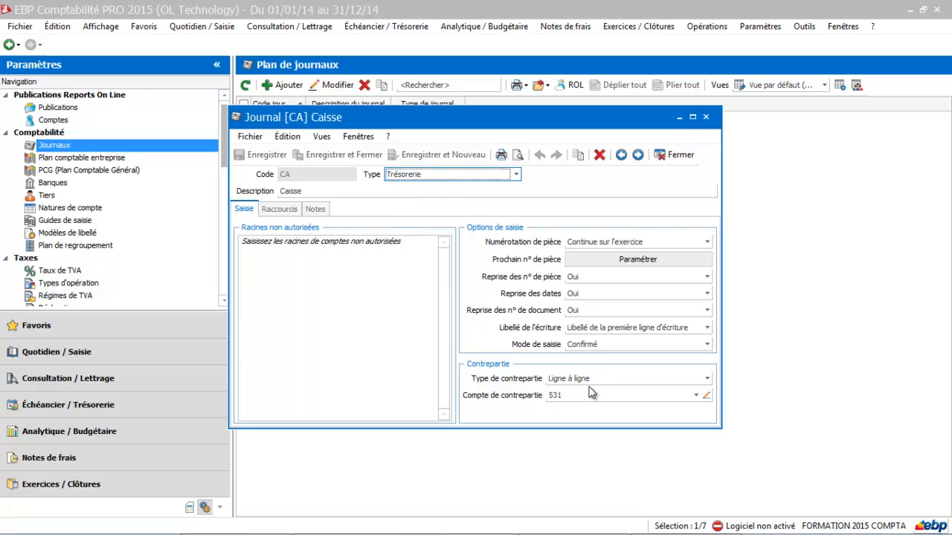
click(678, 154)
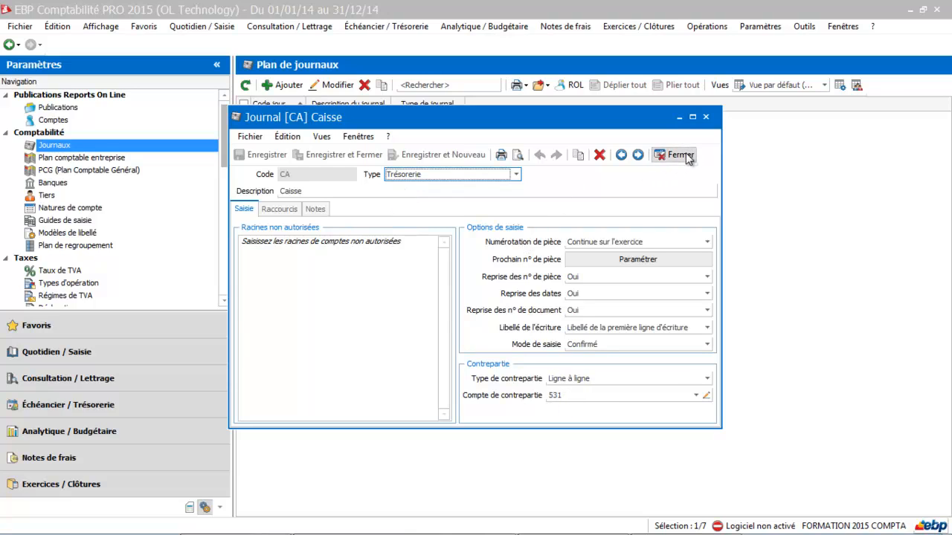
double_click(323, 175)
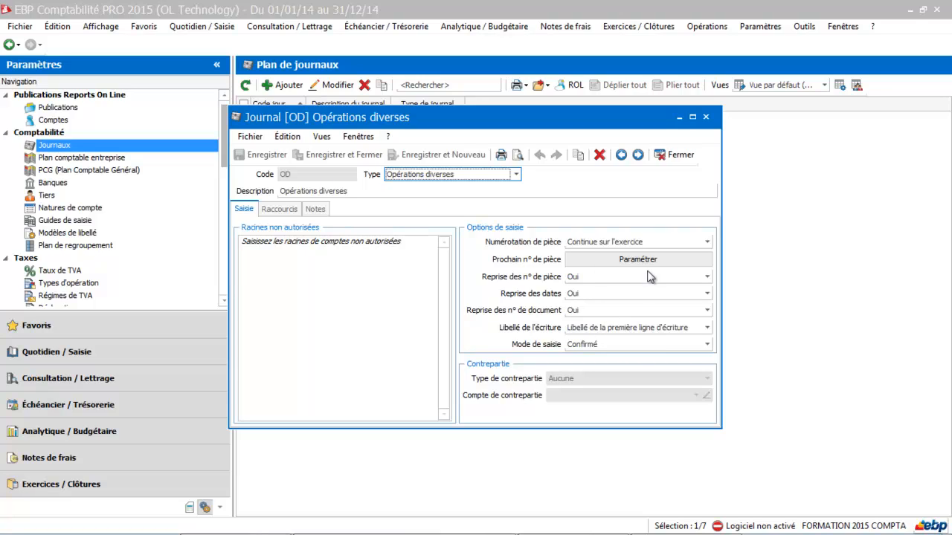
click(680, 154)
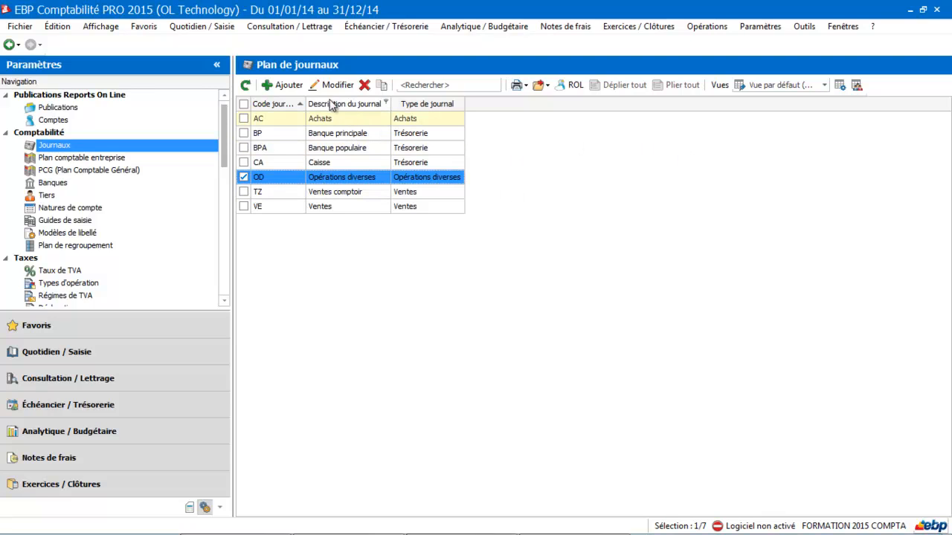
Step: Start a new journal with the code TVA, the type Opérations diverses and the description "TVA"
click(290, 85)
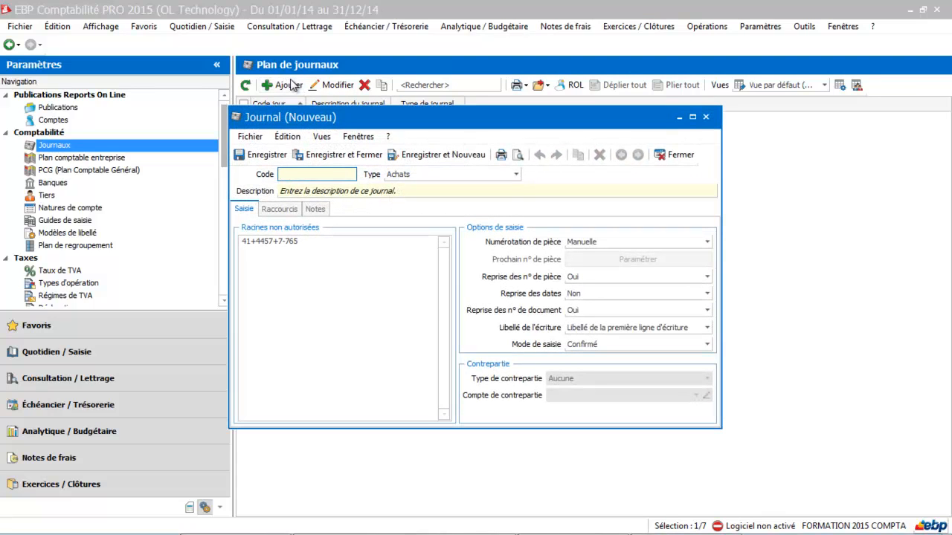
text(TVA)
key(Tab)
click(441, 174)
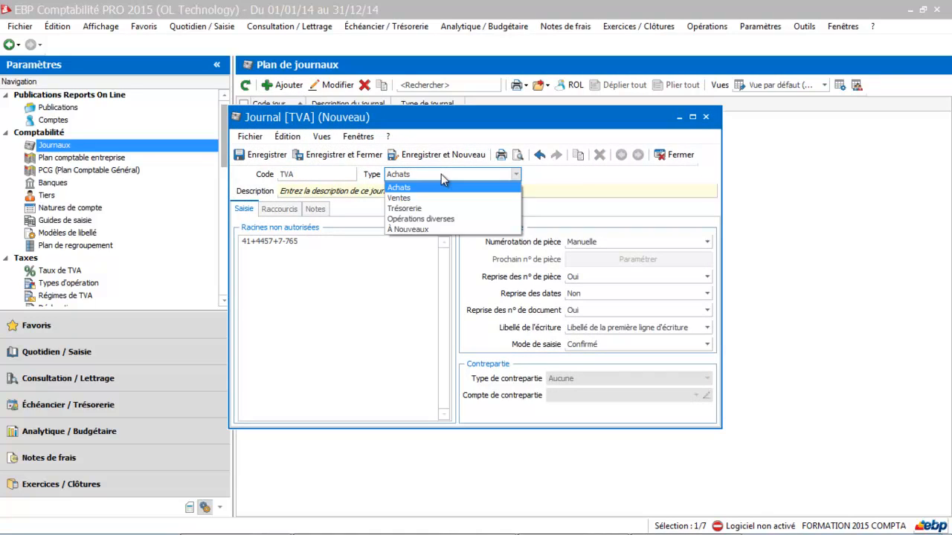
click(437, 219)
click(423, 191)
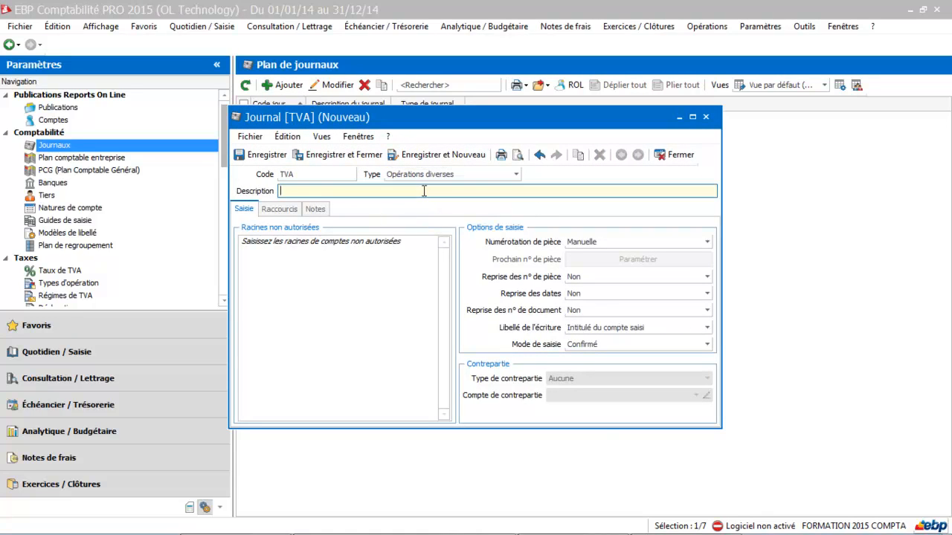
text(TVA)
key(Tab)
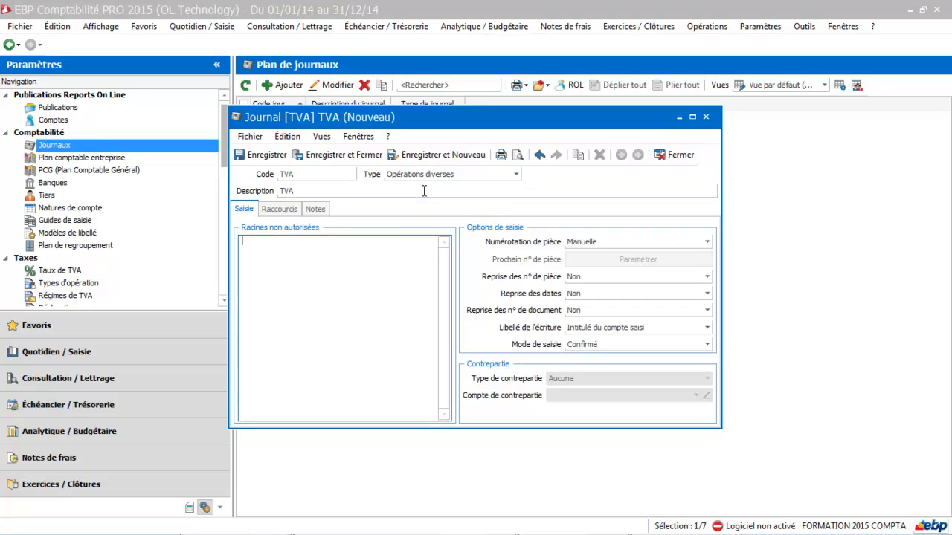
Step: Set the TVA journal's piece numbering to Continue sur l'exercice and its entry label to Libellé de la première ligne d'écriture, and save it
click(597, 242)
click(595, 266)
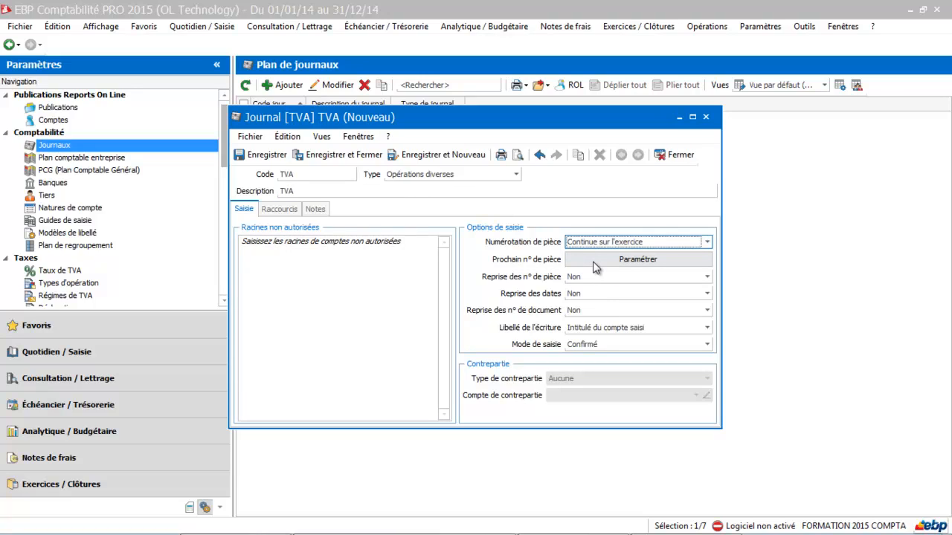
click(600, 333)
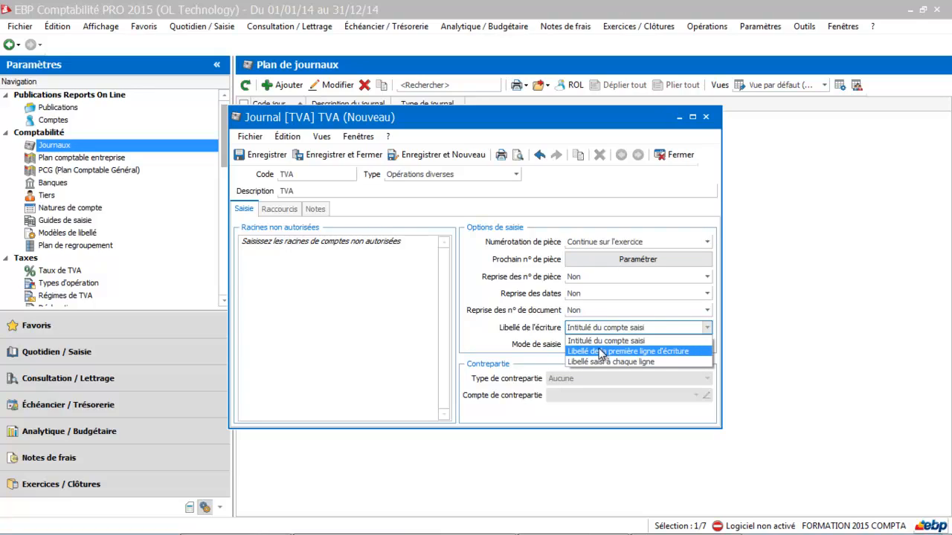
click(601, 351)
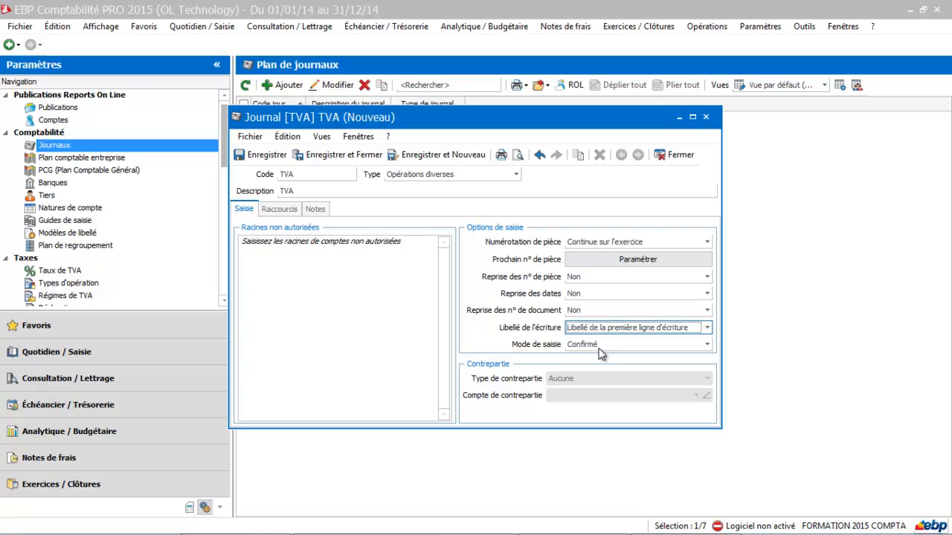
click(442, 155)
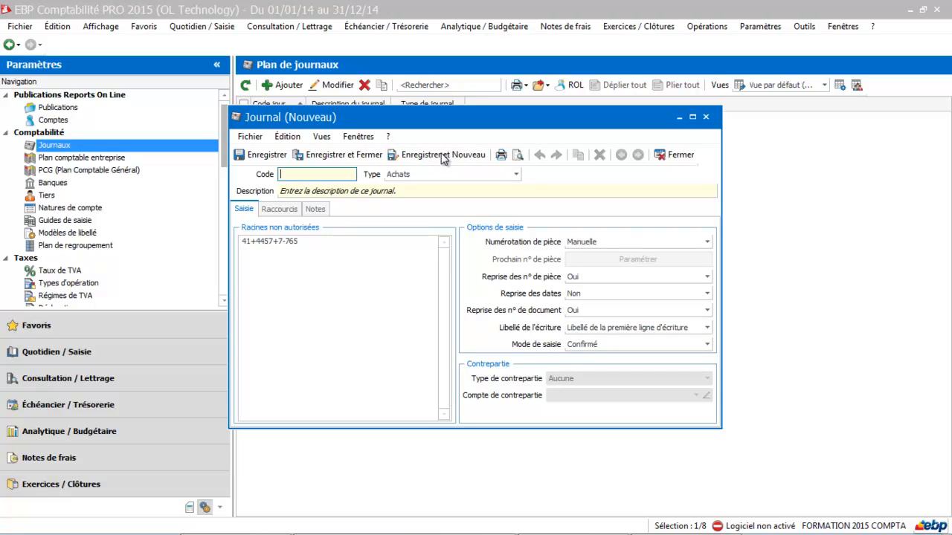
Step: Fill in the next new journal with the code SA, the type Opérations diverses and the description "Salaires"
text(SA)
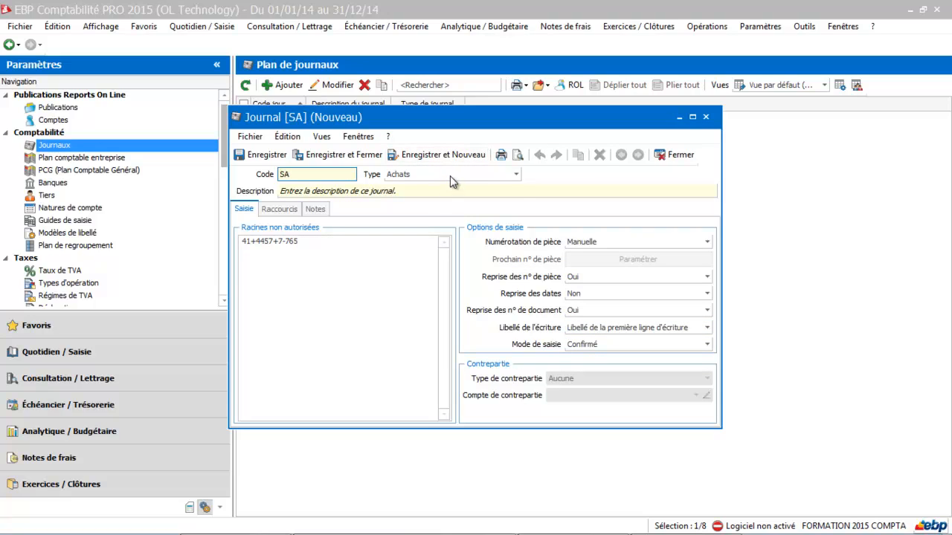
click(450, 175)
click(447, 217)
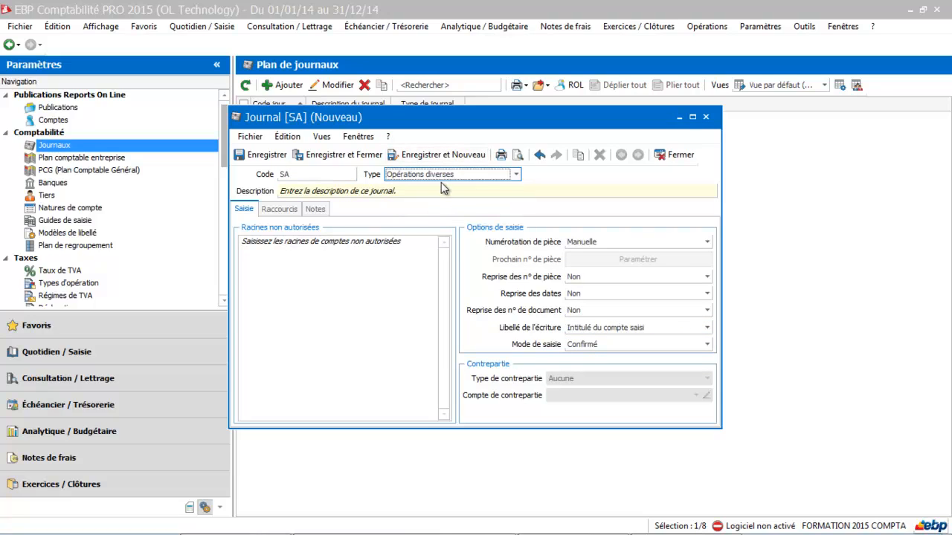
click(441, 190)
text(S)
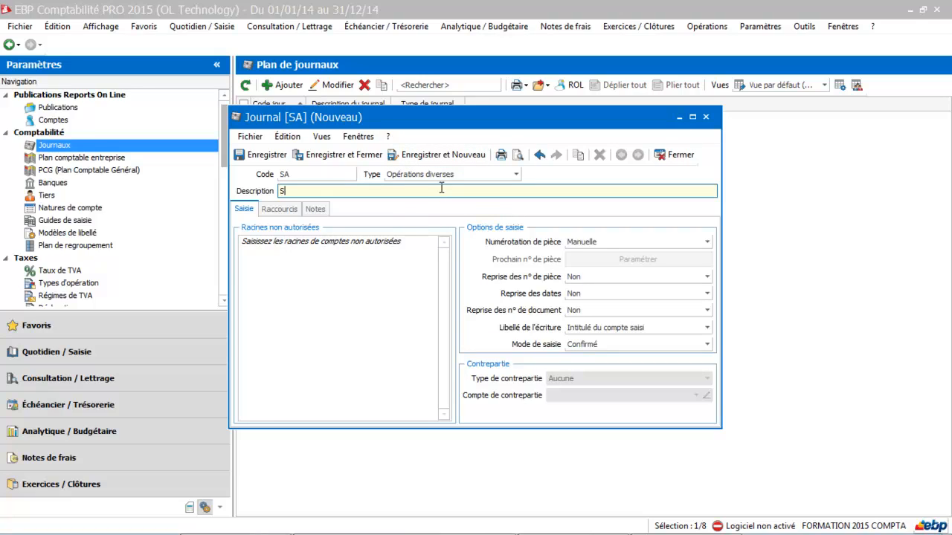
text(alaires)
key(Tab)
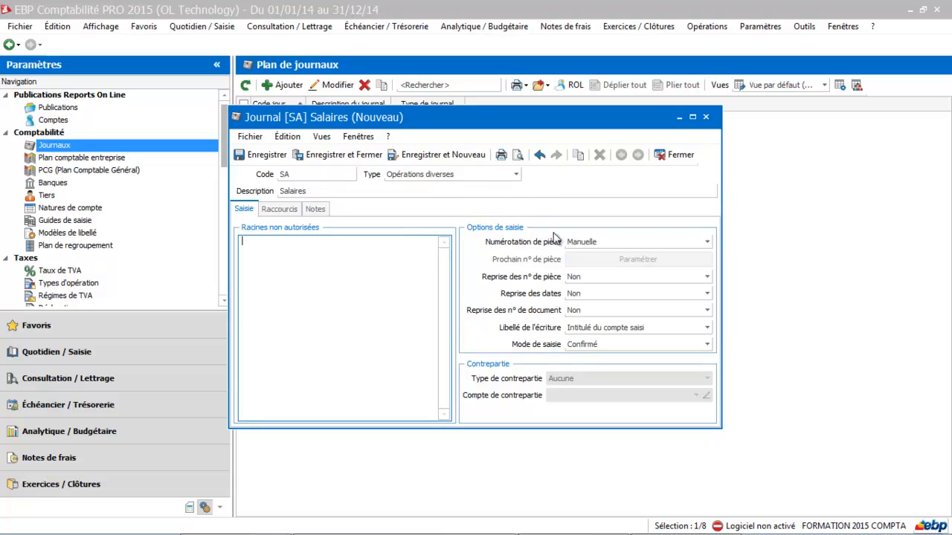
Step: Give the SA journal Continue sur l'exercice numbering and the Libellé de la première ligne d'écriture label option, then save and close it
click(591, 243)
click(592, 267)
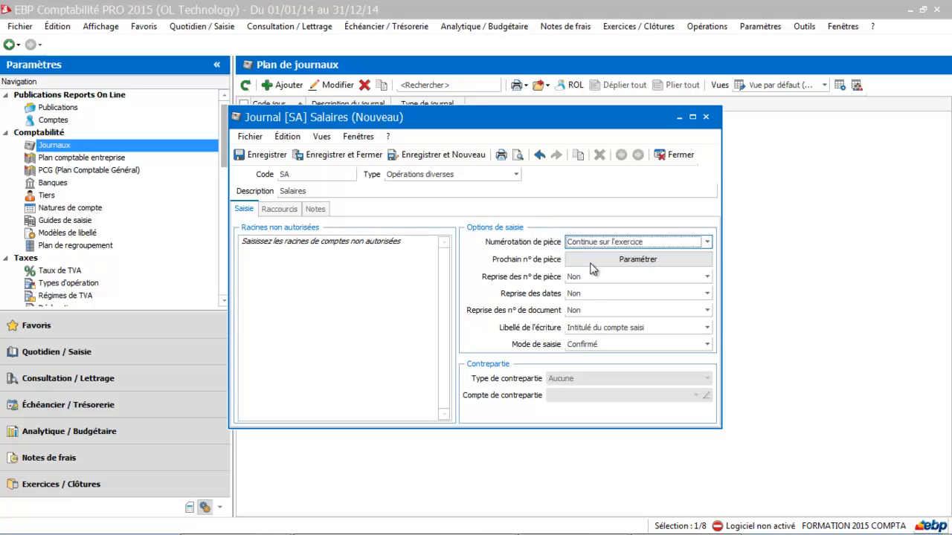
click(600, 329)
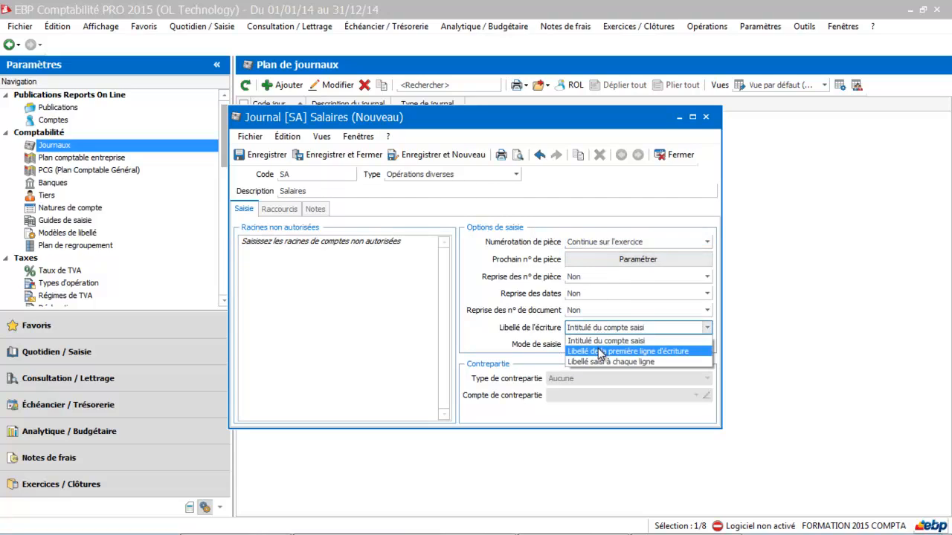
click(599, 351)
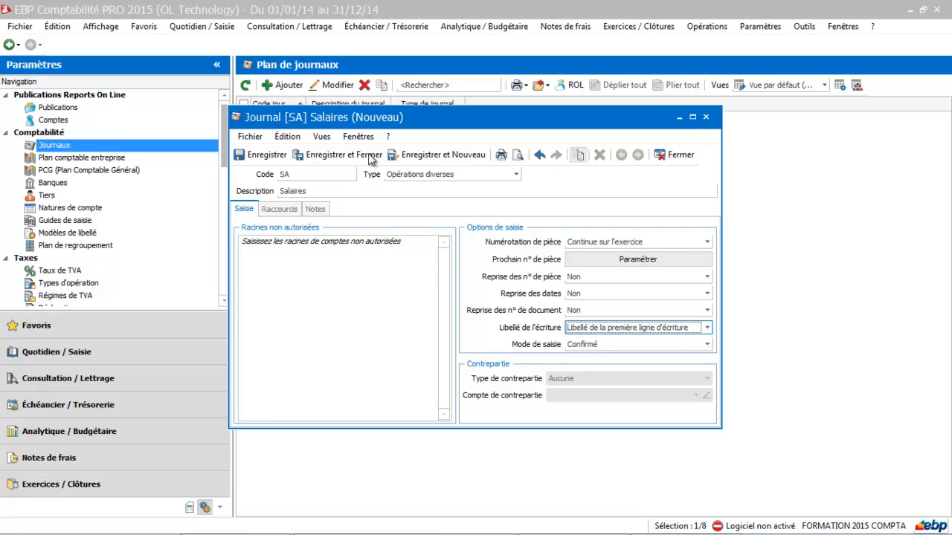
click(333, 154)
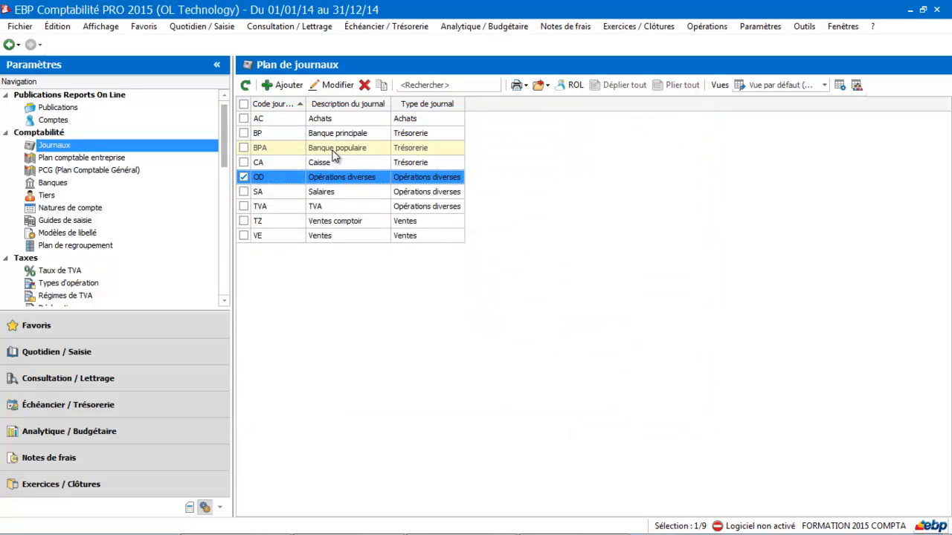